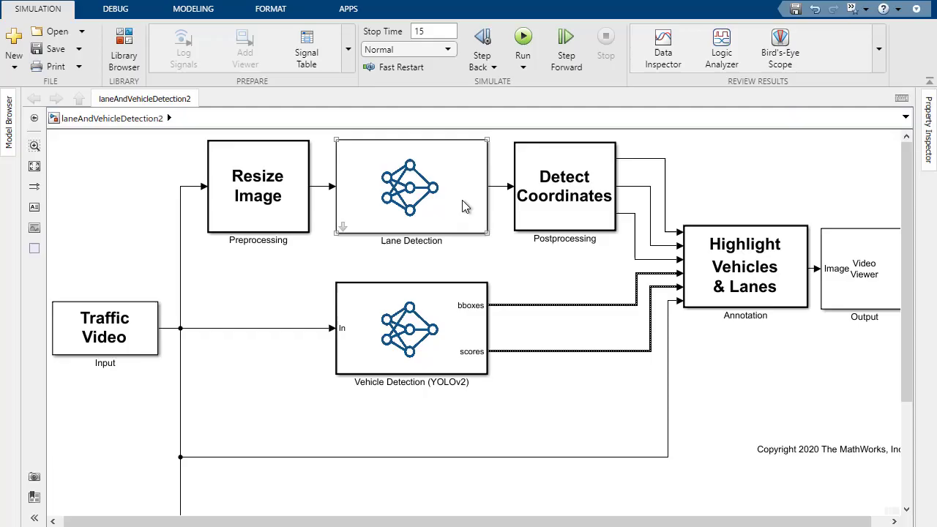
Inspect the model's blocks, including the Lane Detection parameters referencing trainedLaneNet.mat, leaving them unchanged
left_click(463, 337)
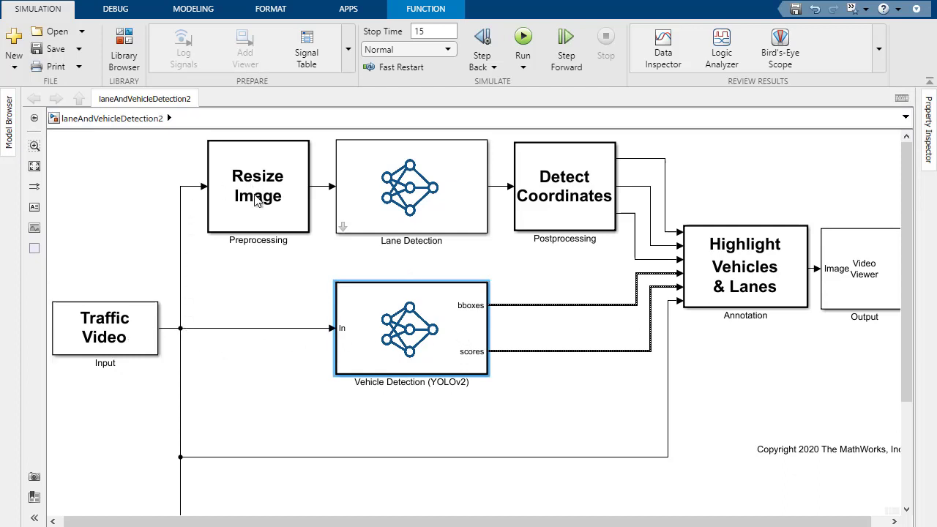
left_click(285, 217)
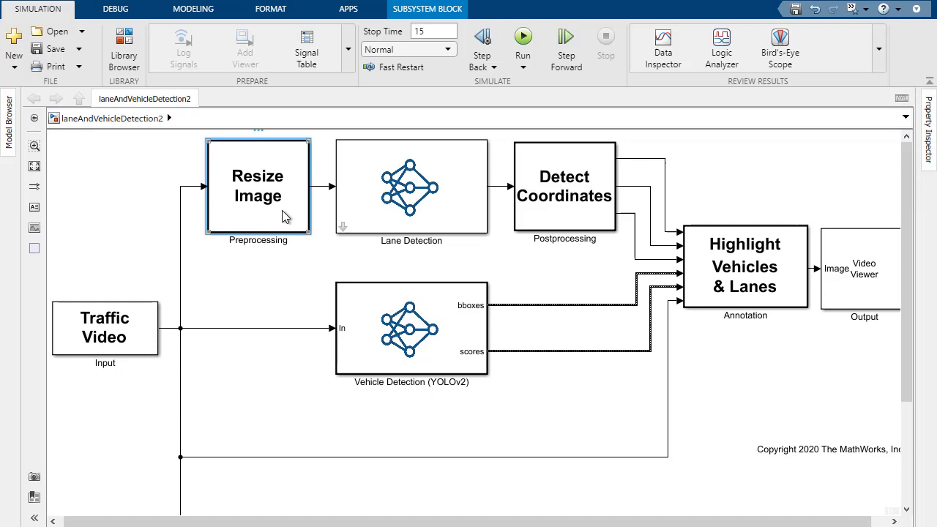
double_click(469, 211)
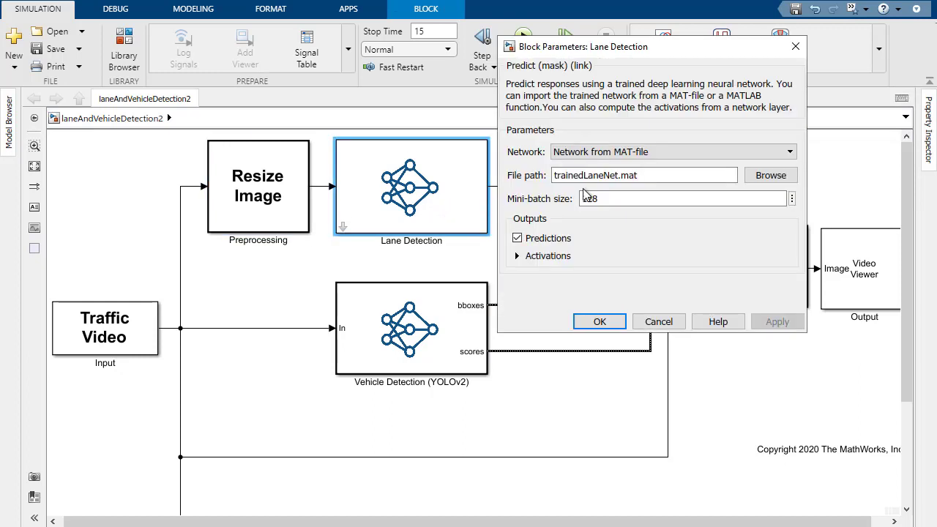
double_click(659, 176)
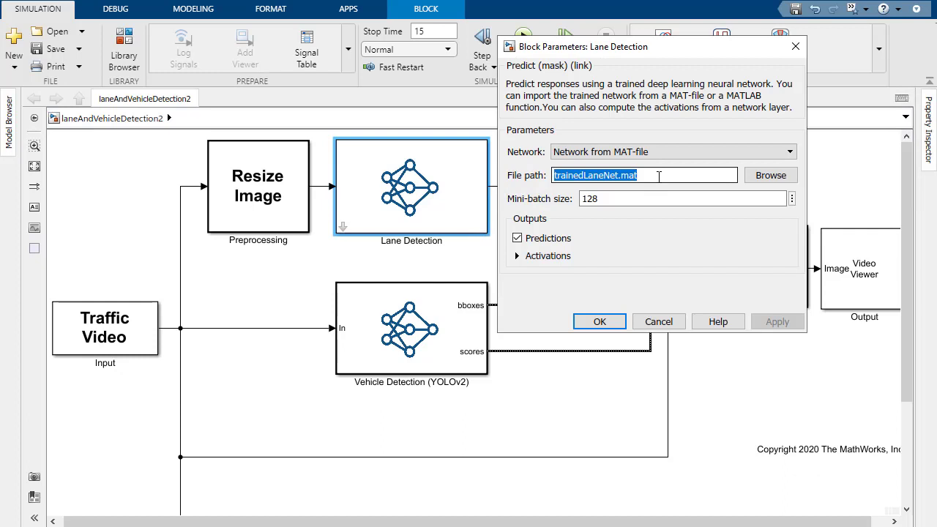
left_click(659, 176)
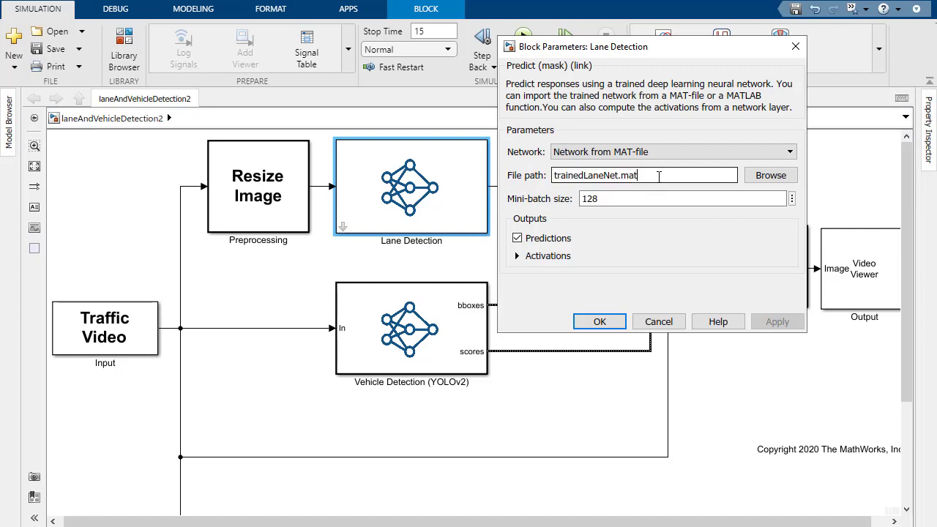
left_click(602, 322)
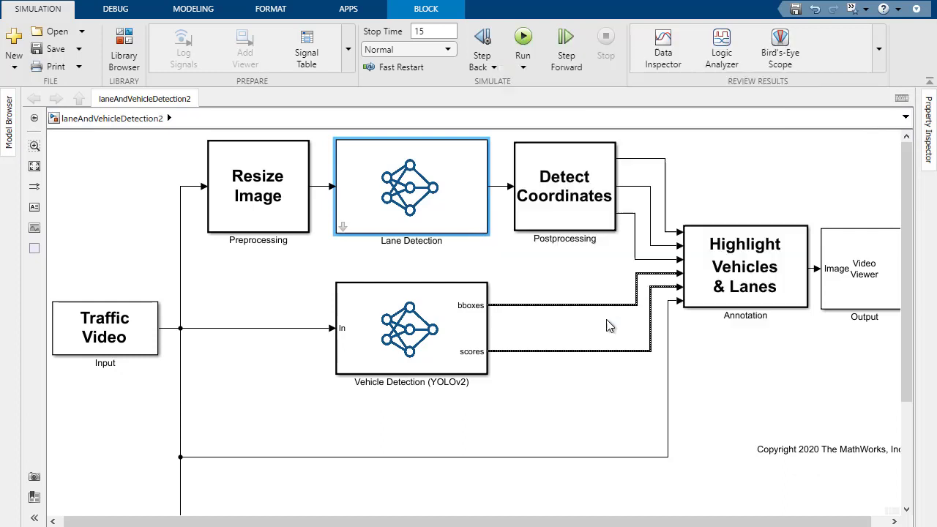
left_click(594, 218)
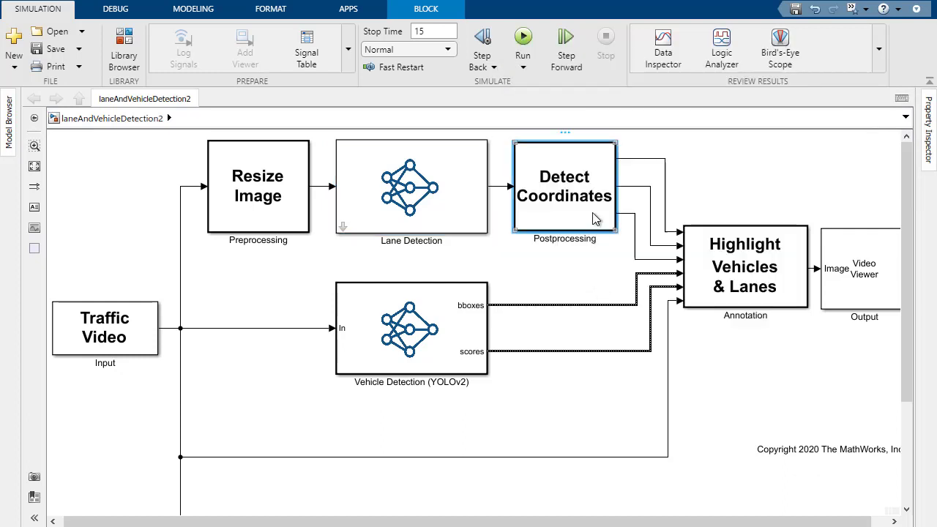
left_click(707, 301)
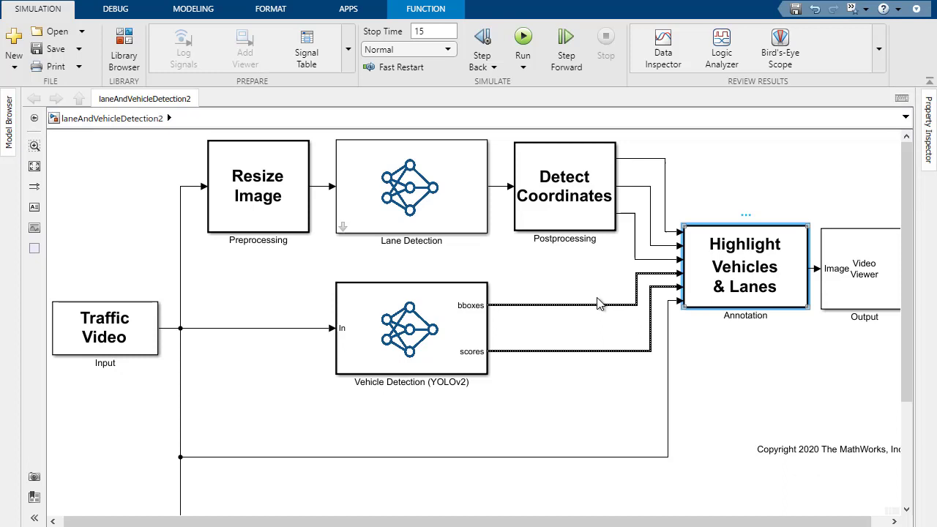
Review the Vehicle Detection function file vehicle_detection_yolo_v2.m and its yolov2ResNet50VehicleExample network
double_click(373, 366)
key("ctrl+d")
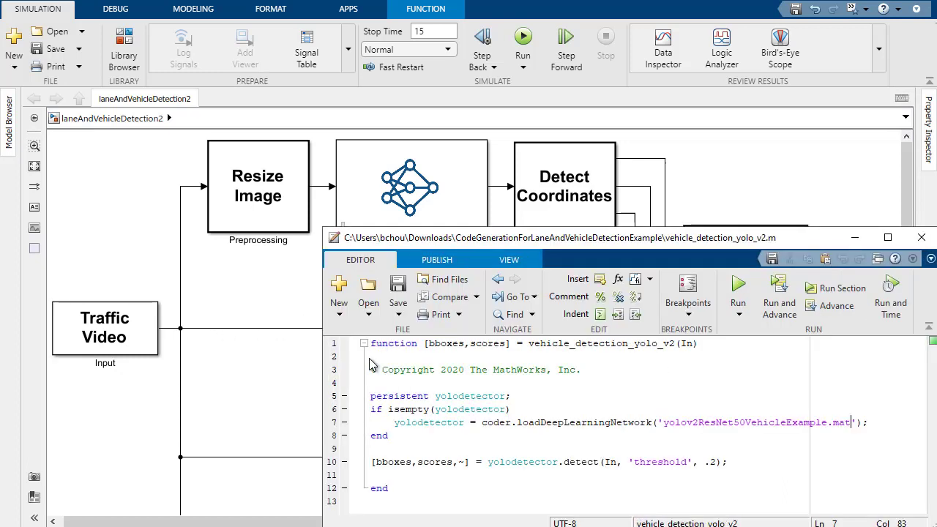
double_click(682, 423)
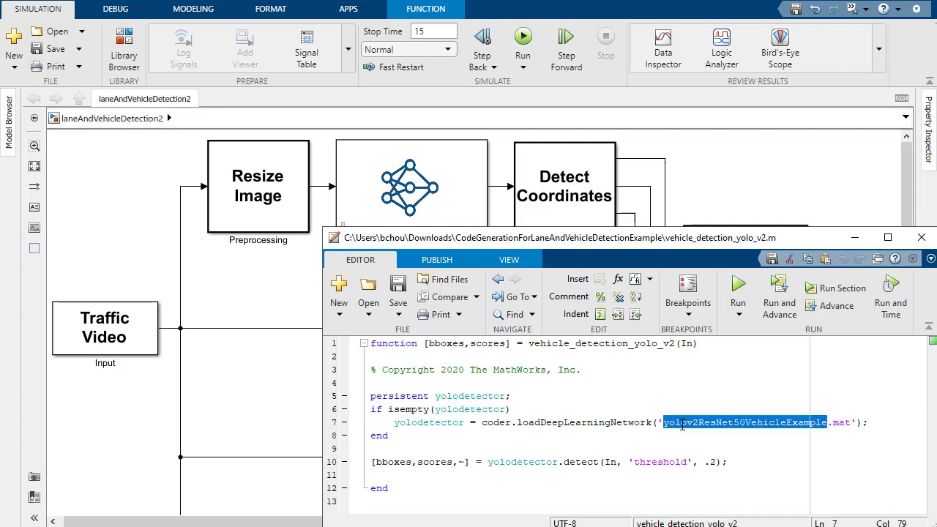
left_click(681, 423)
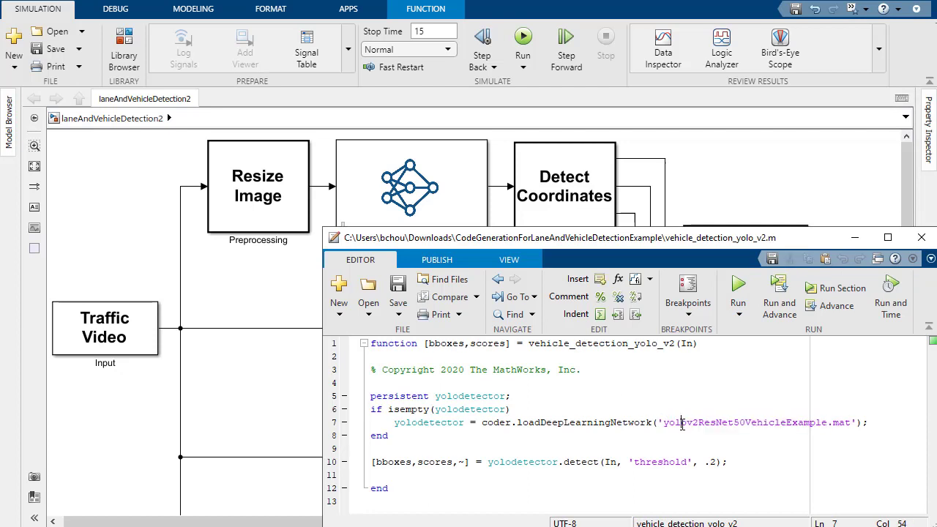
Run the lane and vehicle detection simulation, watch the output video, then stop it
left_click(707, 193)
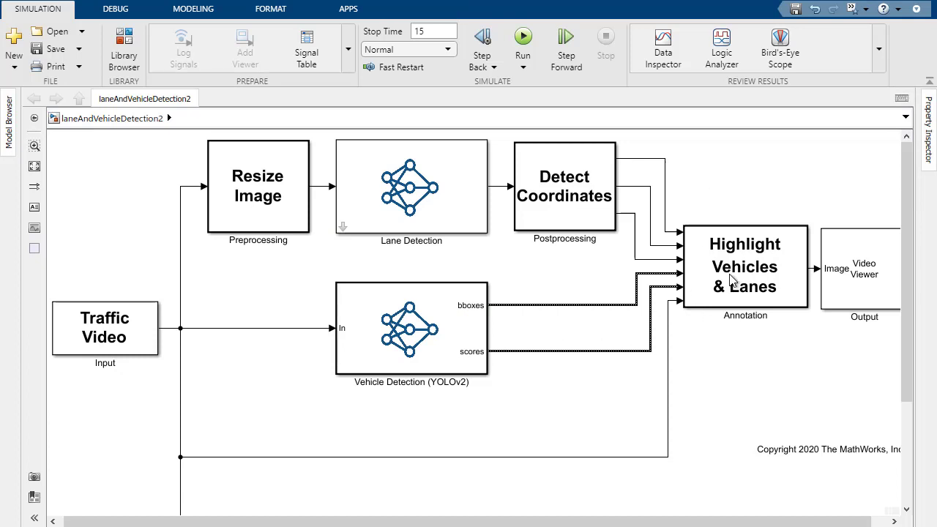
left_click(521, 40)
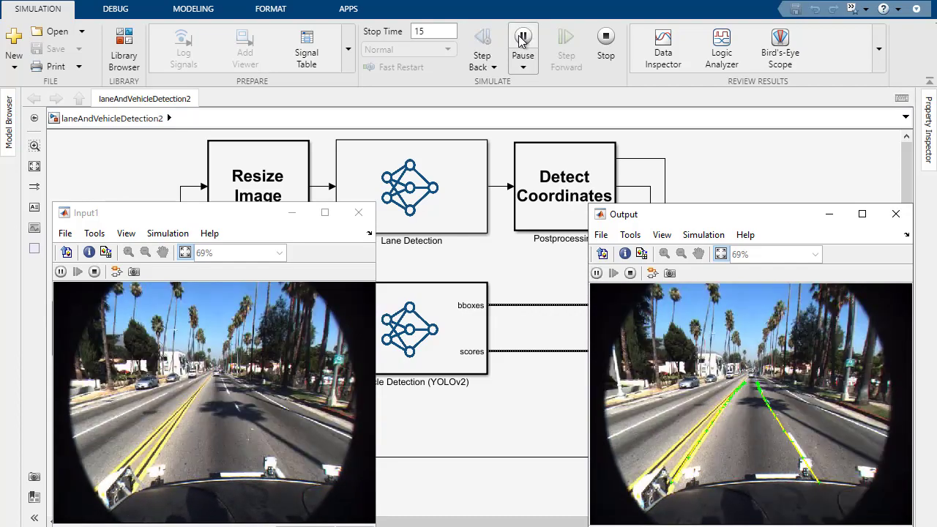
left_click(613, 41)
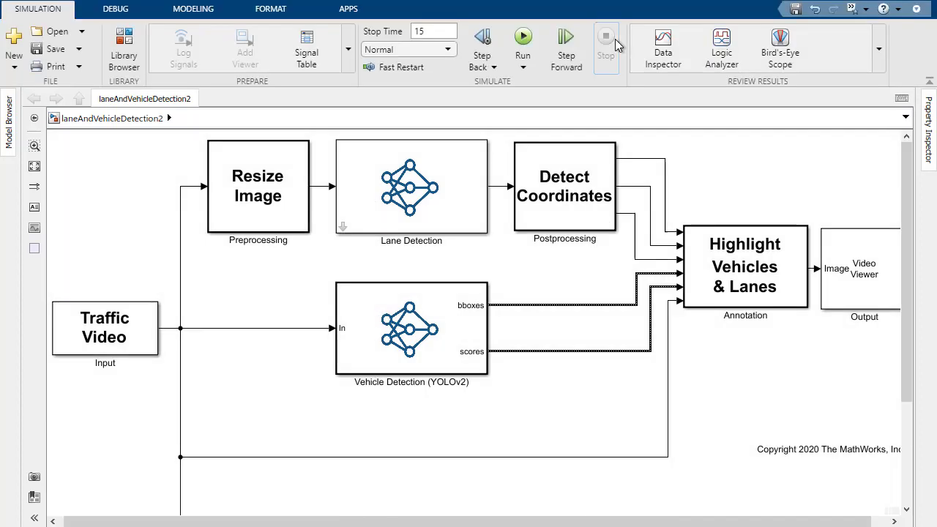
Switch the model to Embedded Coder and open its Code Generation configuration parameters
left_click(358, 16)
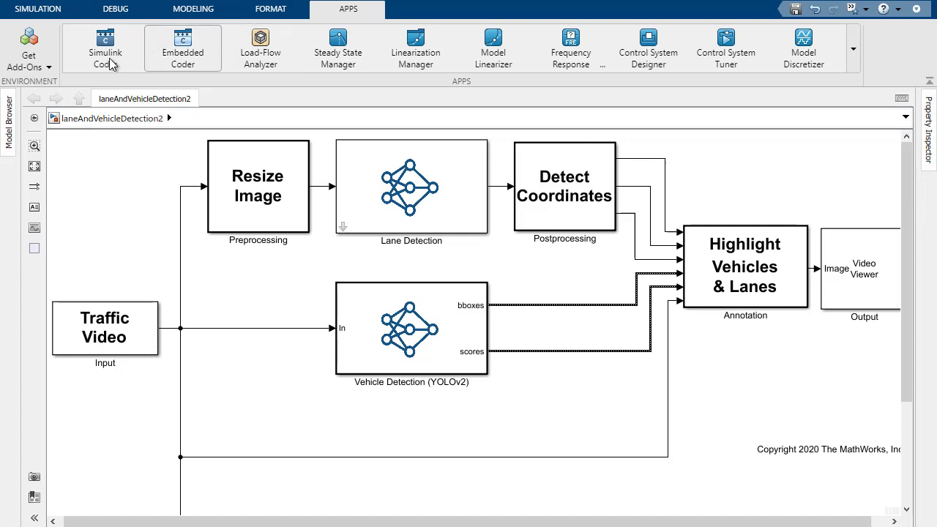
left_click(207, 64)
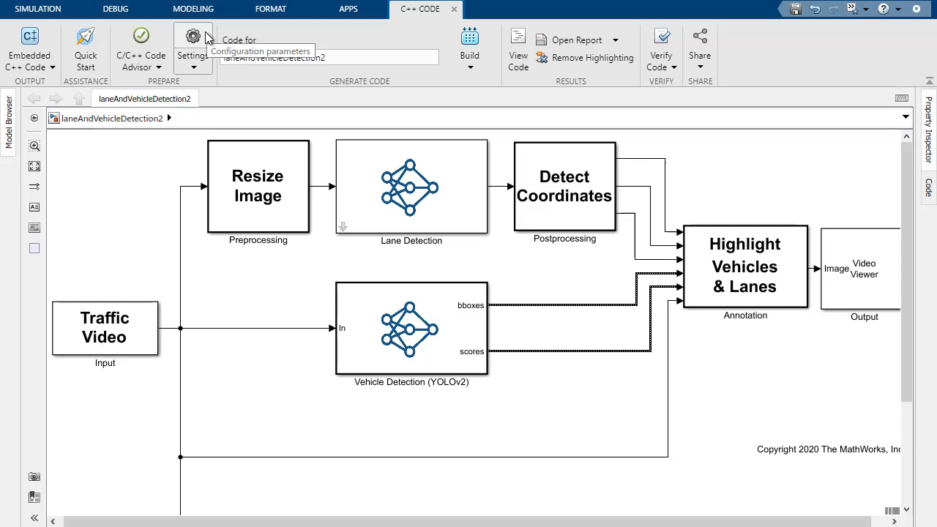
left_click(208, 37)
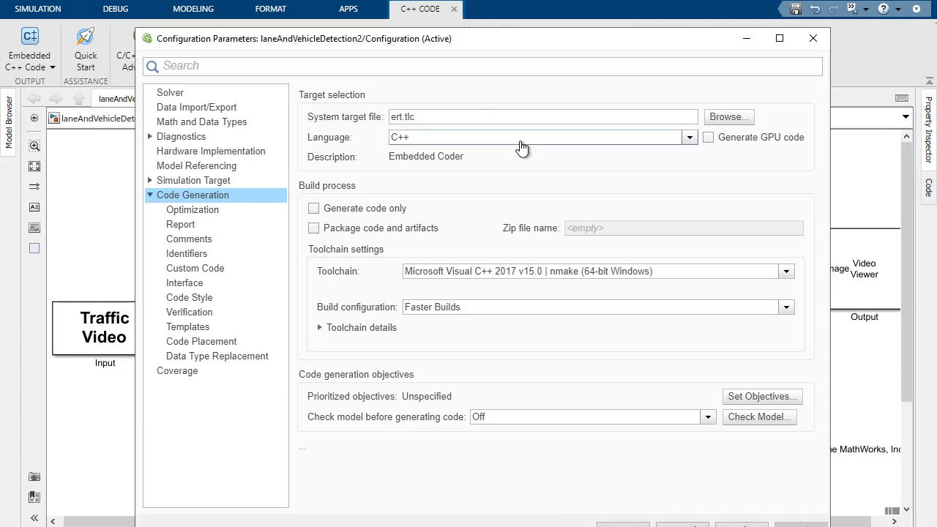
Keep C++ as the code generation language and go to the Interface settings
left_click(521, 148)
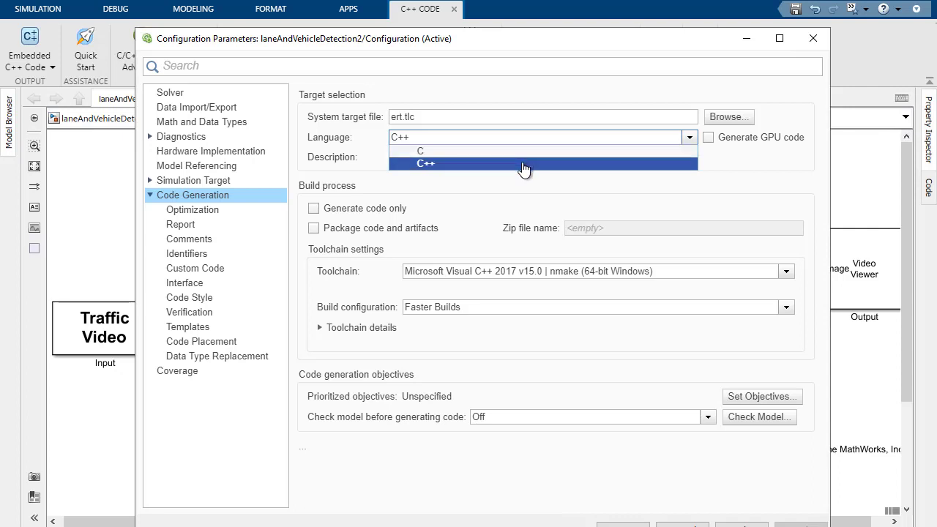
left_click(524, 164)
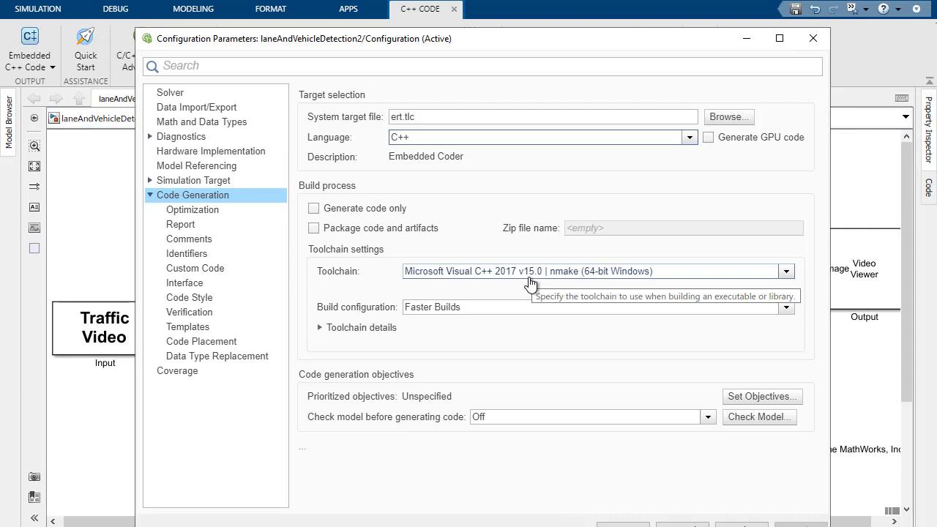
left_click(266, 284)
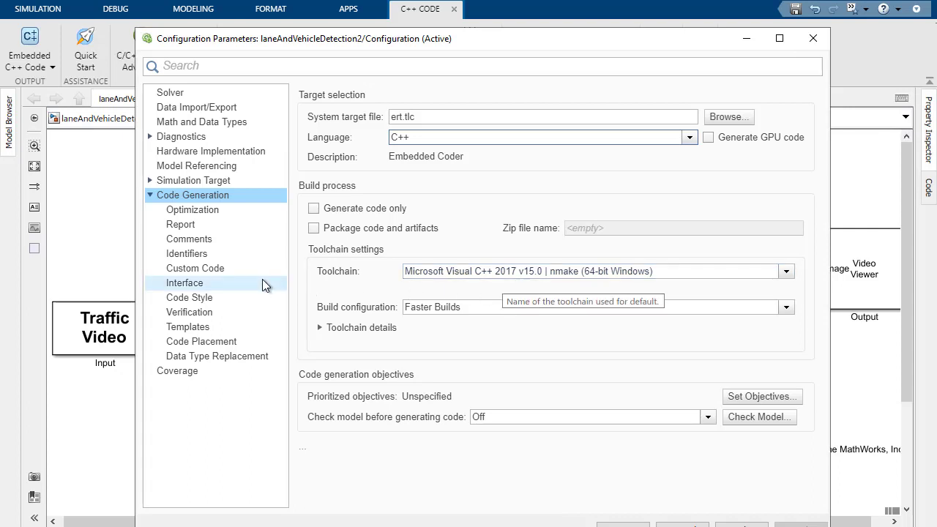
Keep MKL-DNN as the deep learning target library and close the configuration with OK
scroll(605, 272, "down", 5)
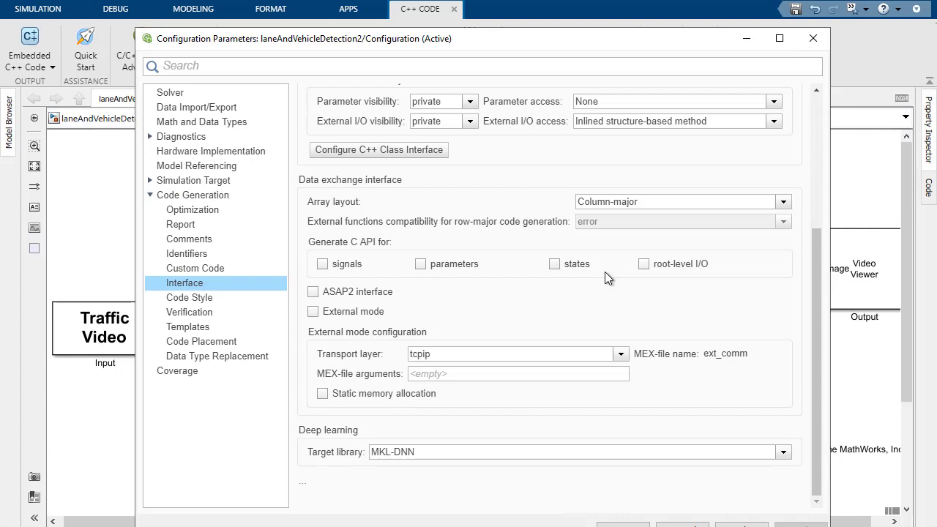
left_click(551, 454)
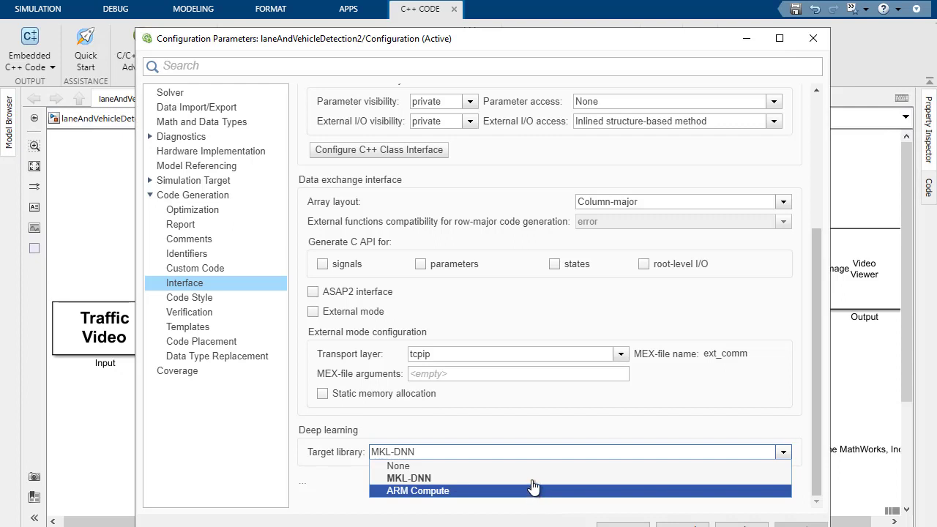
left_click(535, 481)
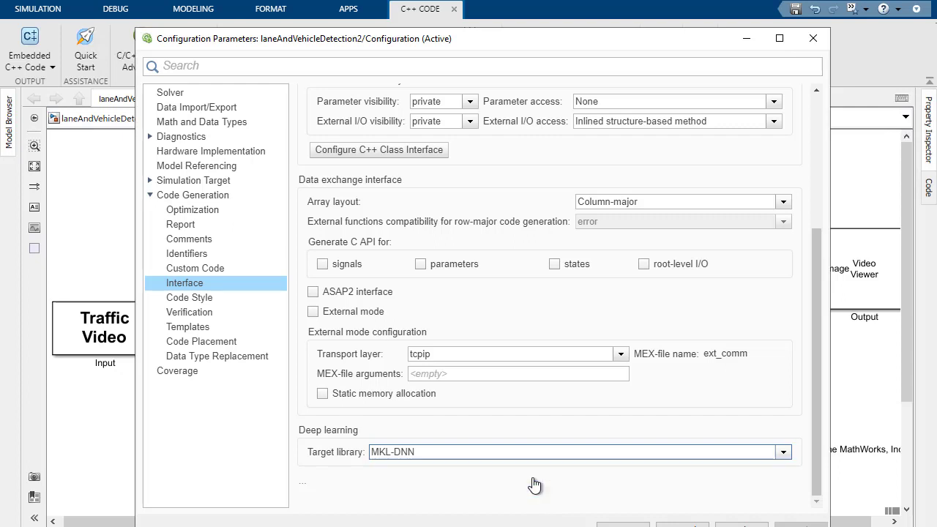
left_click(608, 523)
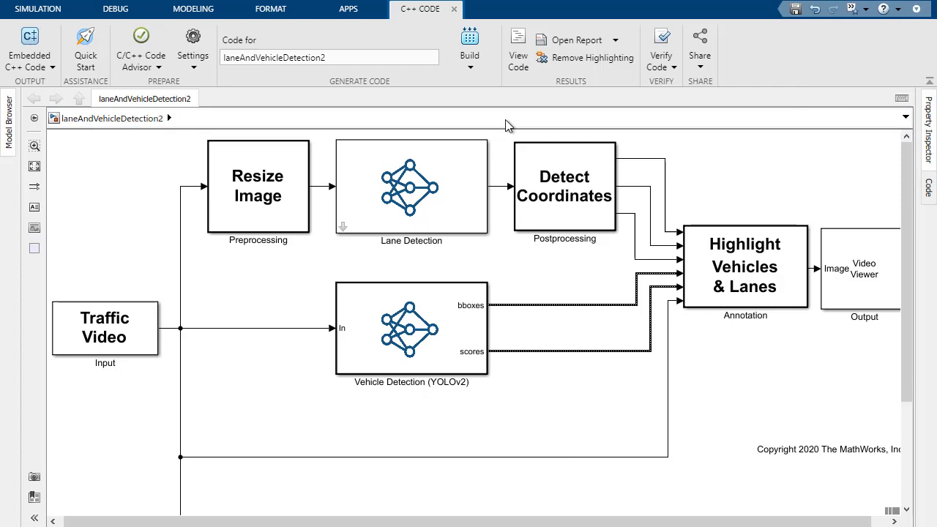
Build the C++ code and view lan_DeepLearningNetwork_predict in laneAndVehicleDetection2.cpp
left_click(472, 37)
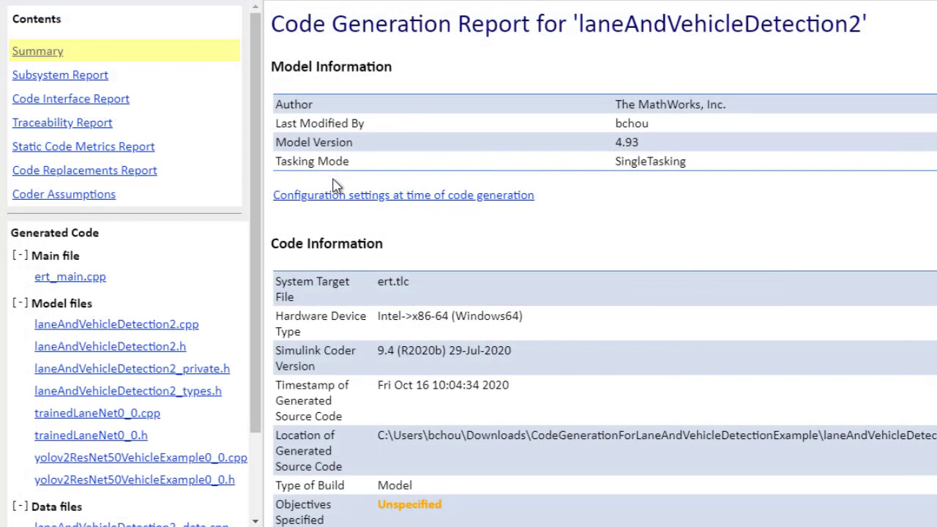
left_click(116, 325)
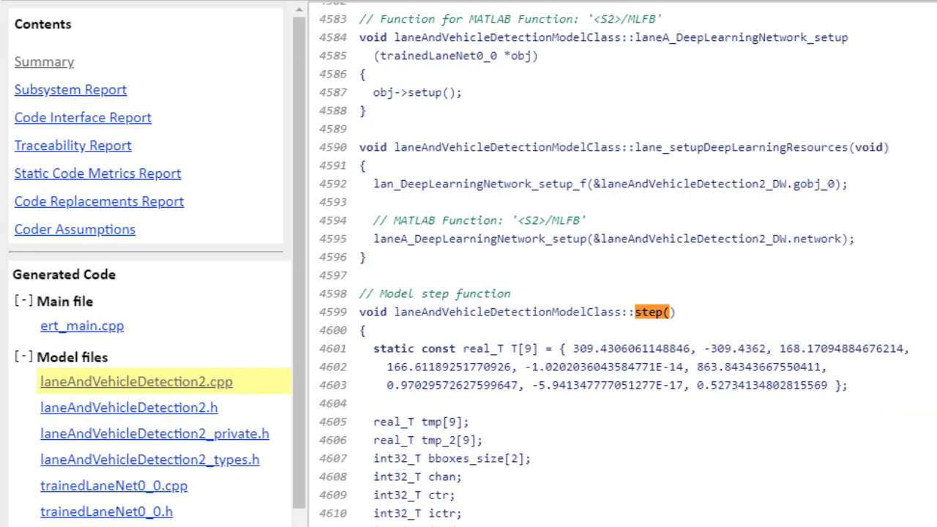
scroll(623, 264, "down", 15)
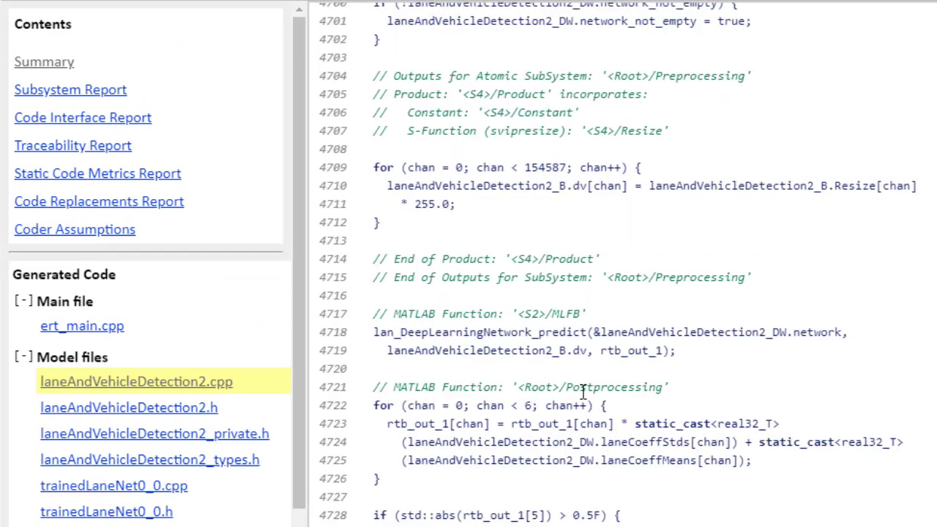
left_click(523, 332)
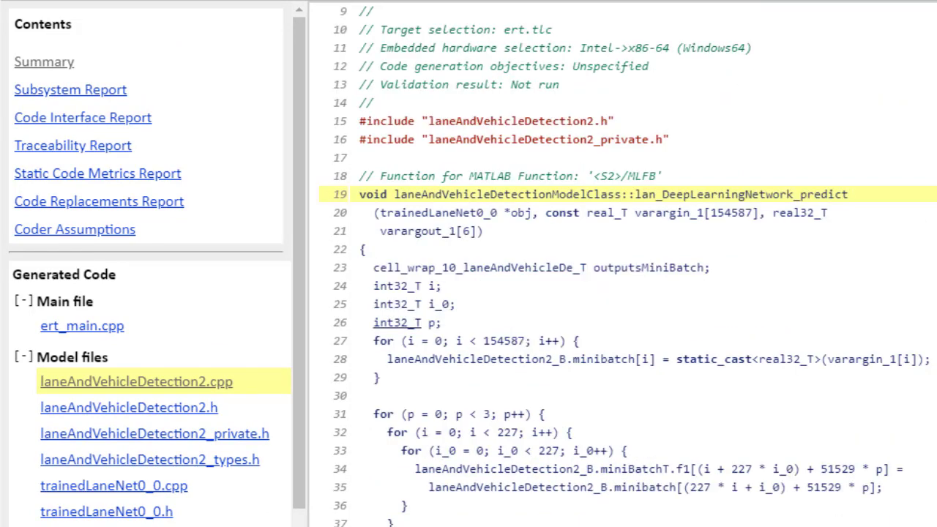
scroll(758, 257, "down", 5)
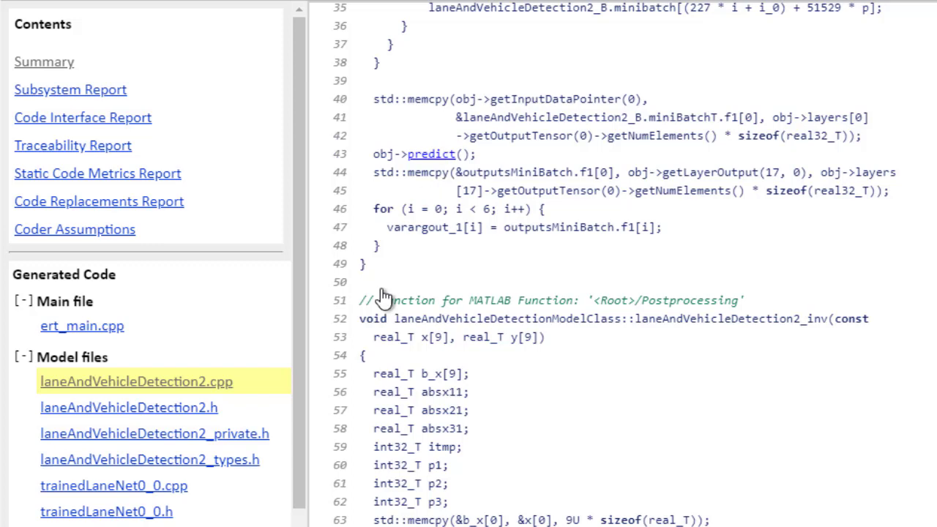
Read through the 18-layer network class declared in trainedLaneNet0_0.h
left_click(167, 513)
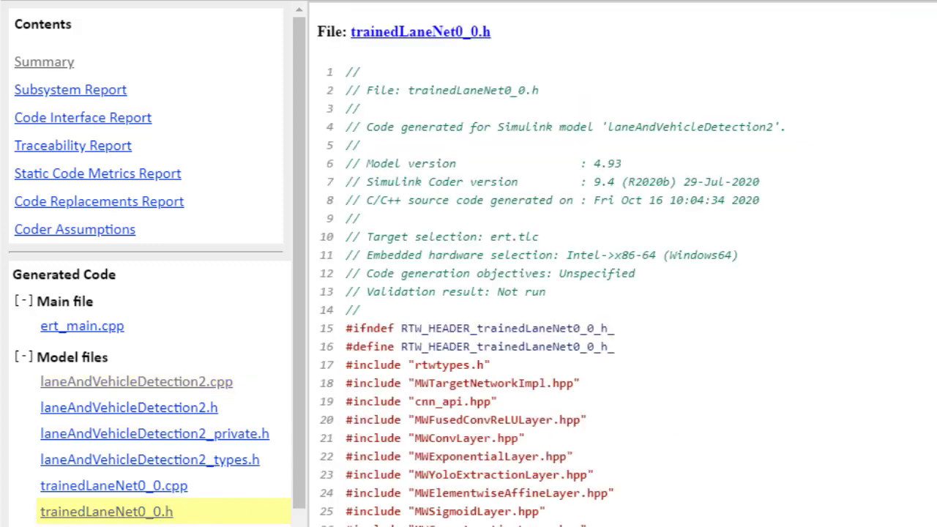
scroll(622, 271, "down", 7)
scroll(495, 280, "down", 3)
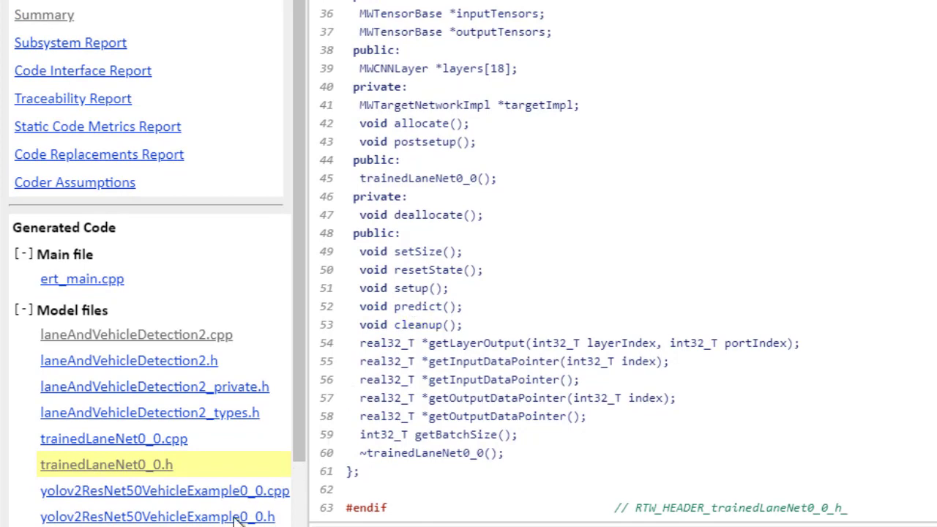
Scroll yolov2ResNet50VehicleExample0_0.h and follow setup() into yolov2ResNet50VehicleExample0_0.cpp
left_click(231, 517)
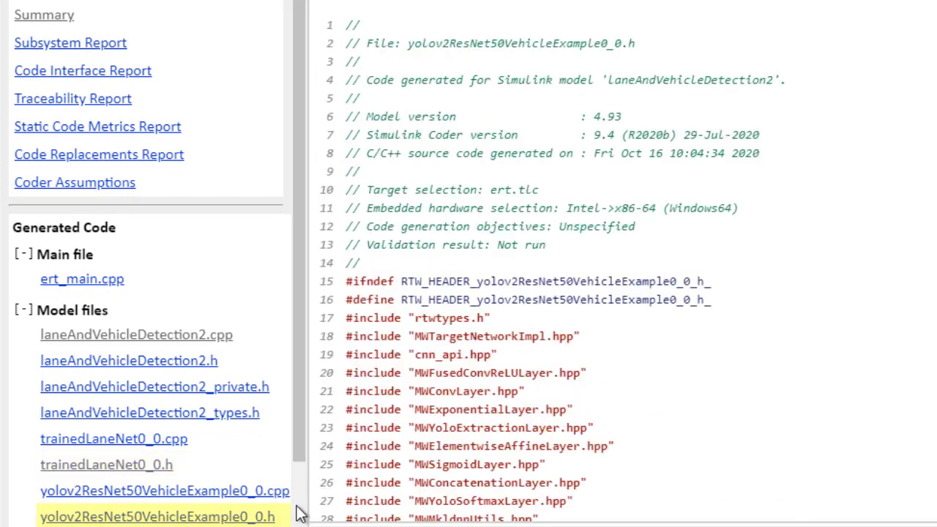
scroll(622, 264, "down", 6)
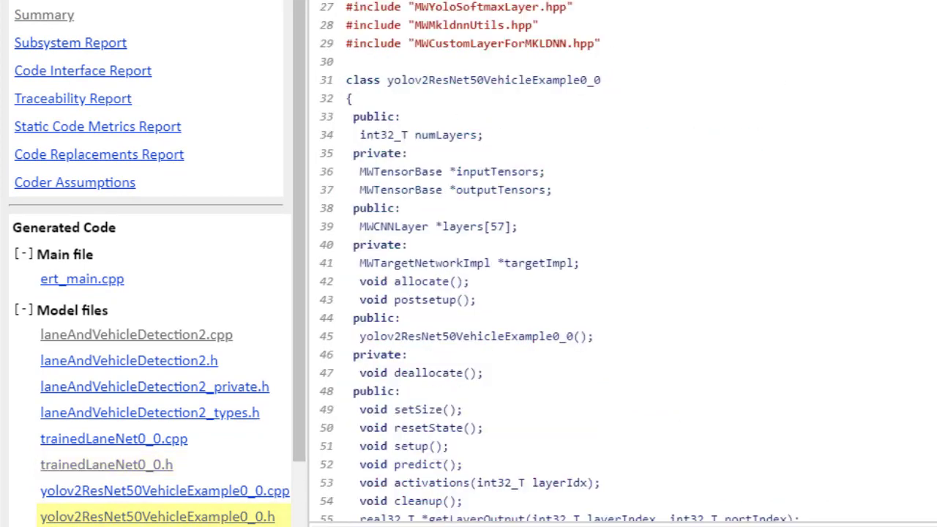
scroll(544, 308, "down", 3)
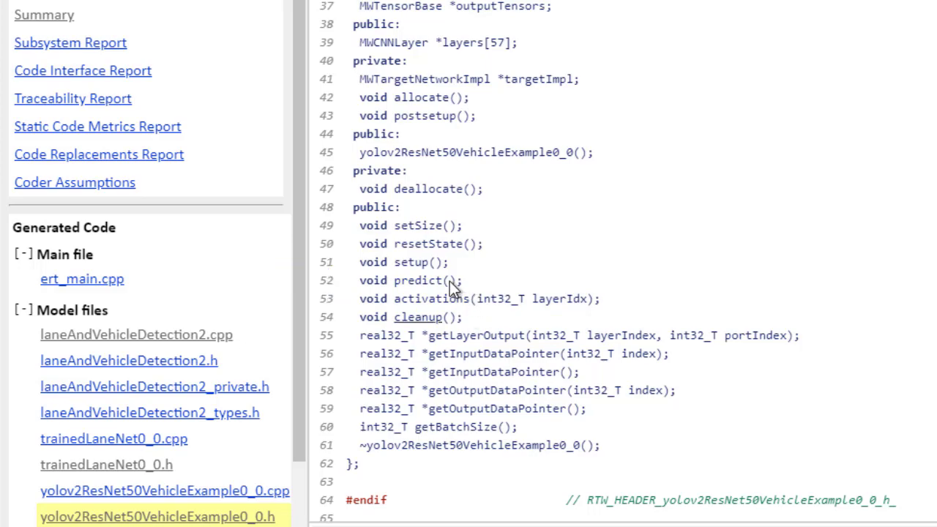
left_click(417, 265)
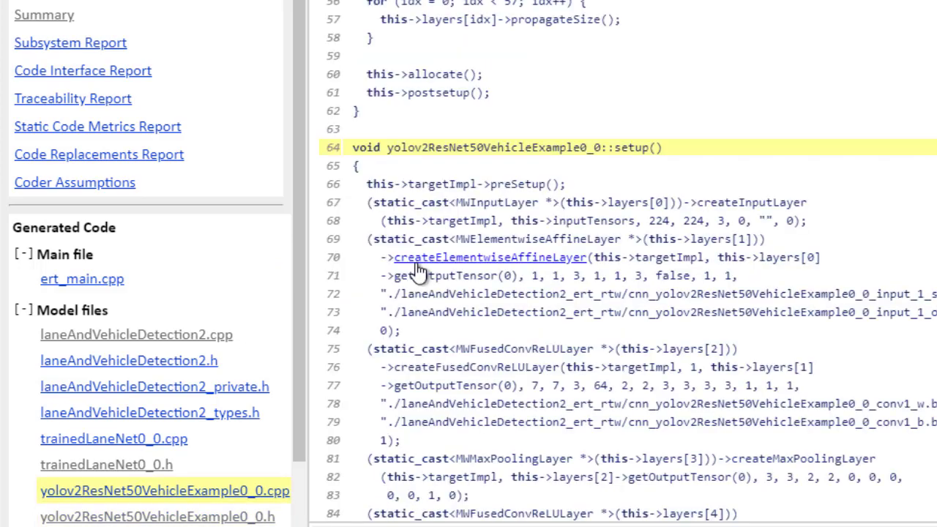